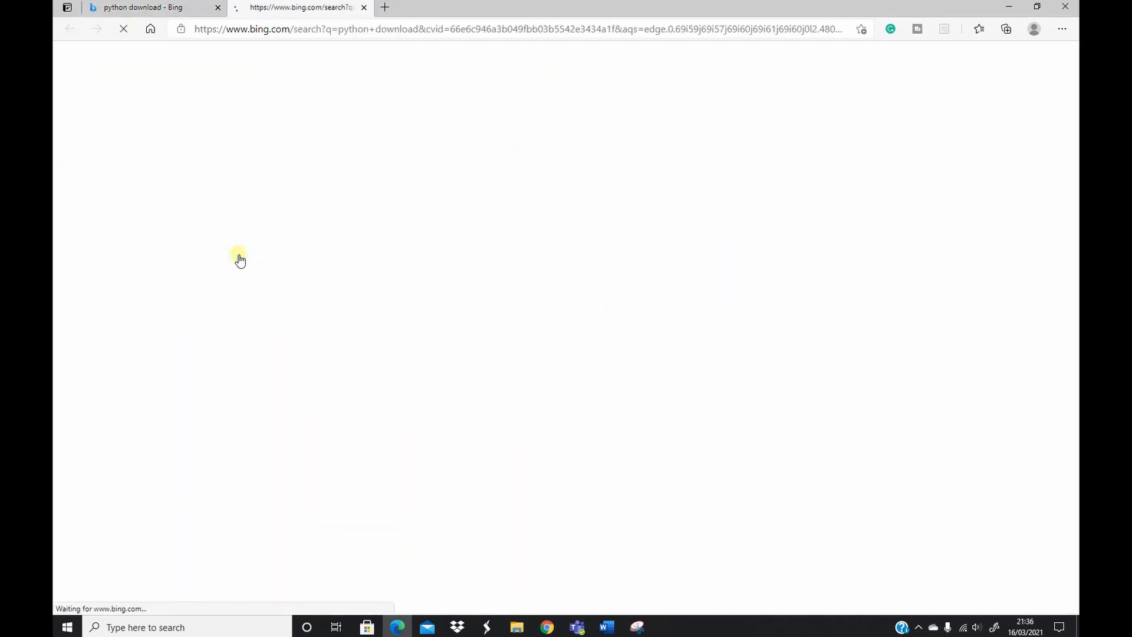
- Look through the release versions on the python.org downloads page and open the list of Python releases for Windows
mouse_move(368, 164)
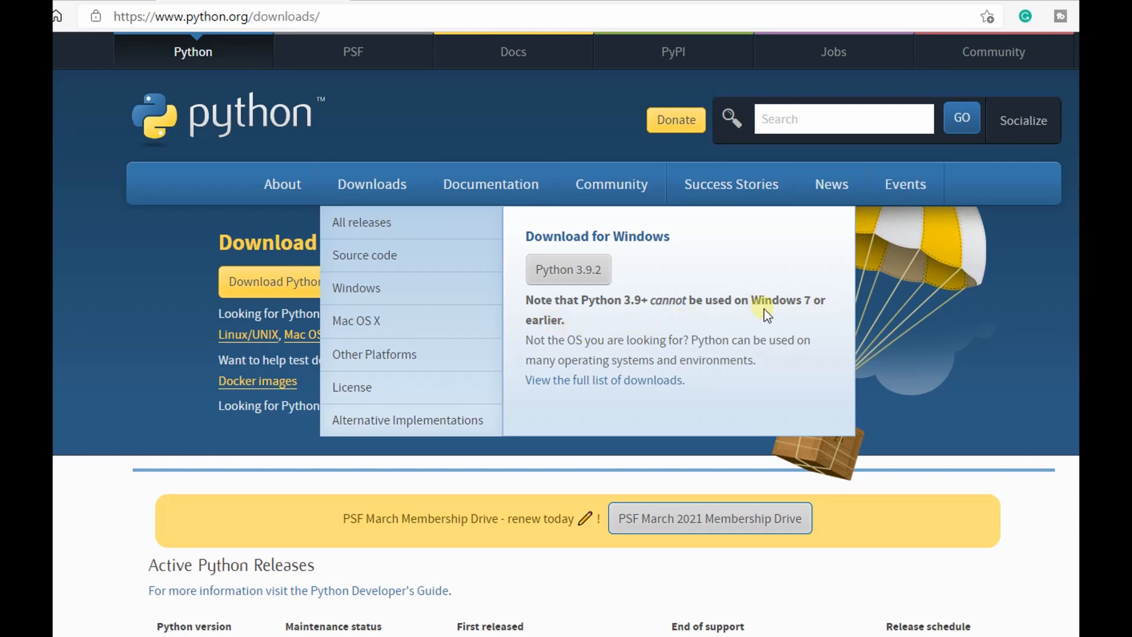
scroll(765, 310, "down", 9)
scroll(567, 472, "down", 2)
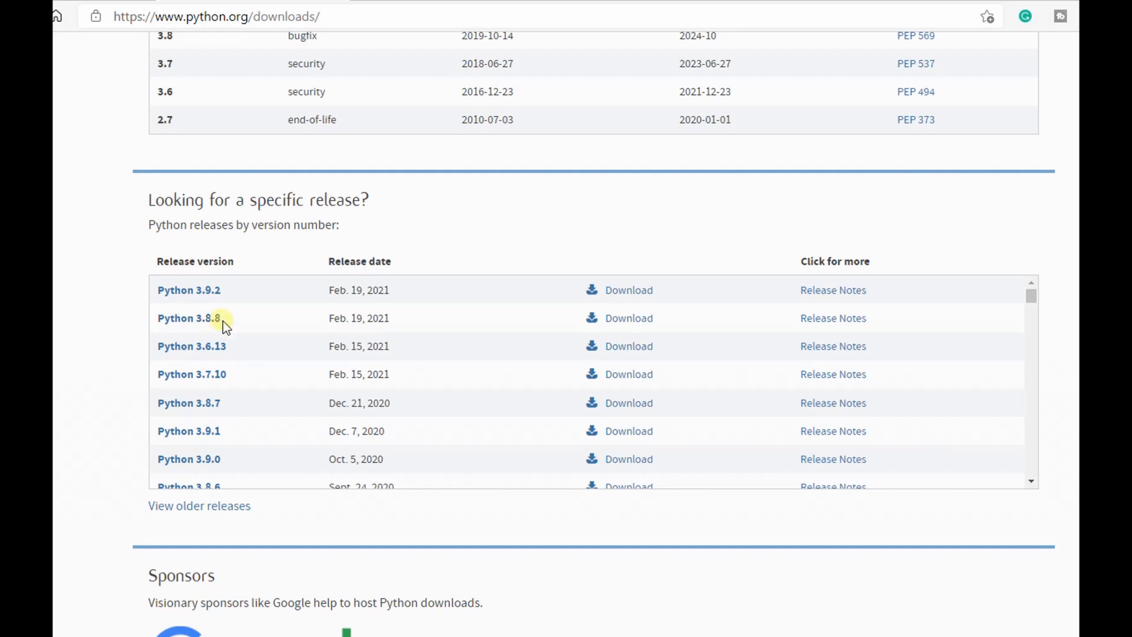
scroll(332, 358, "up", 10)
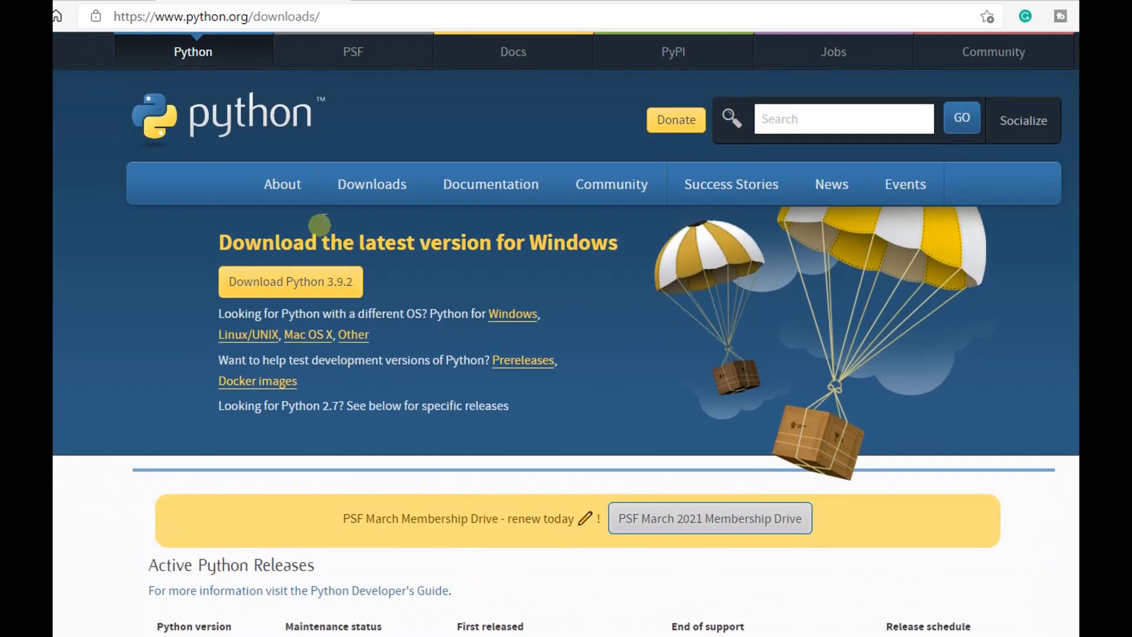
mouse_move(362, 190)
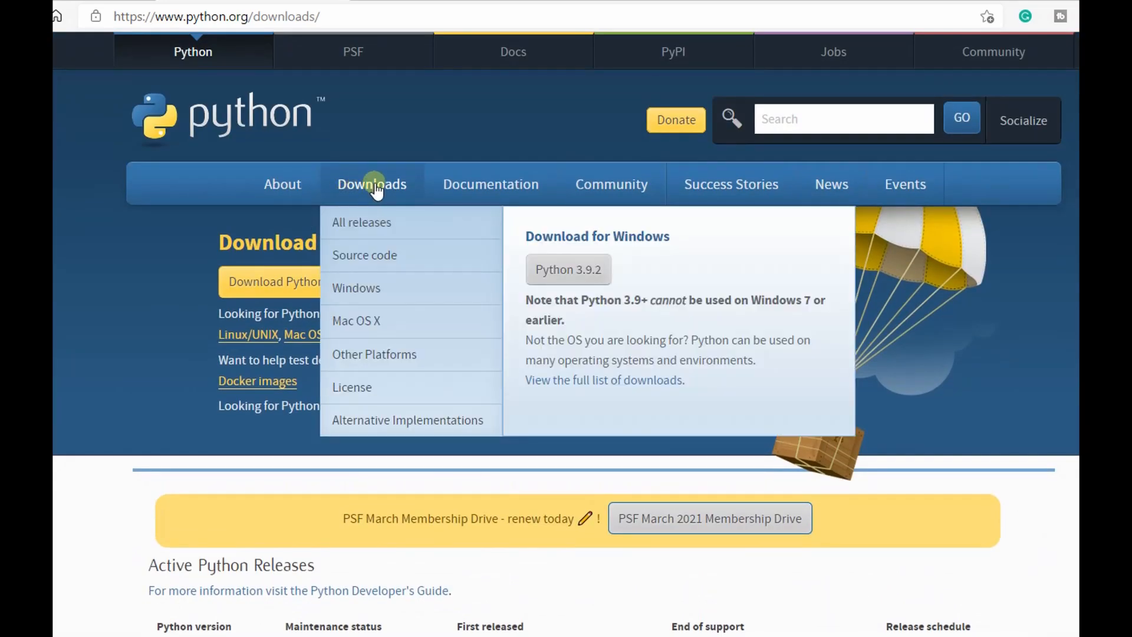
left_click(358, 295)
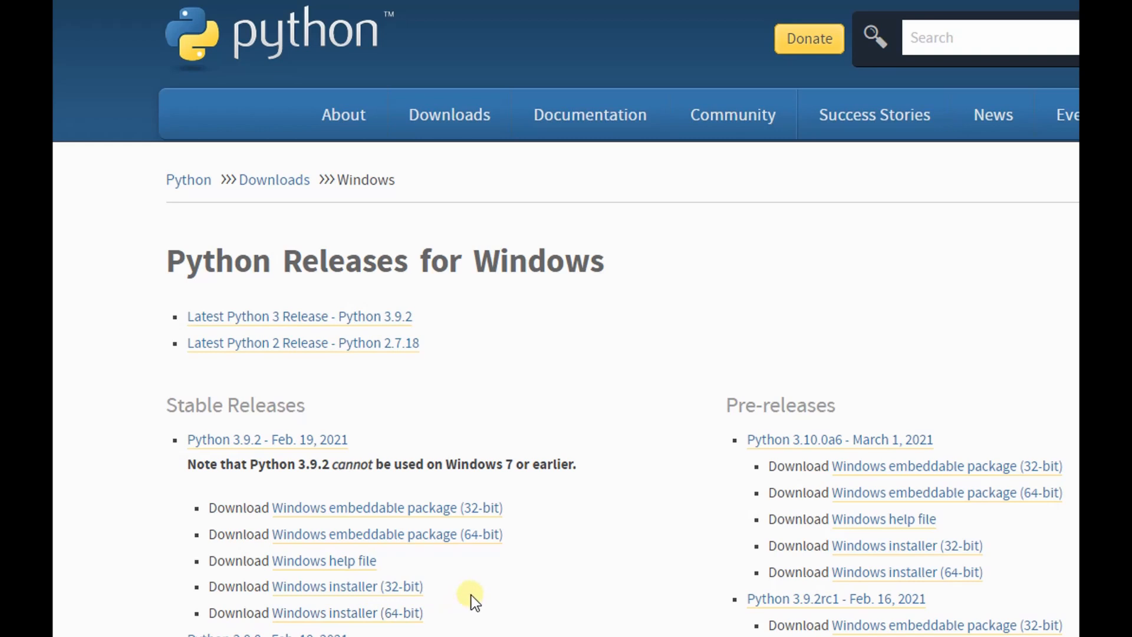
- Return to the main downloads page, download Python 3.9.2 for Windows and open the downloaded installer
left_click(406, 591)
left_click(272, 184)
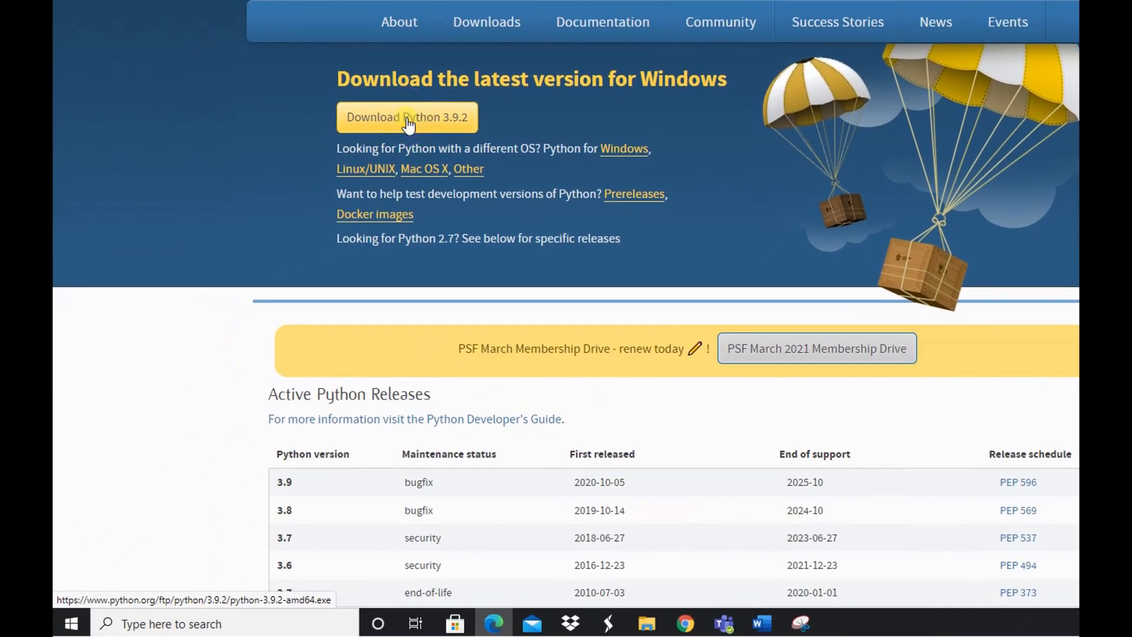
left_click(408, 124)
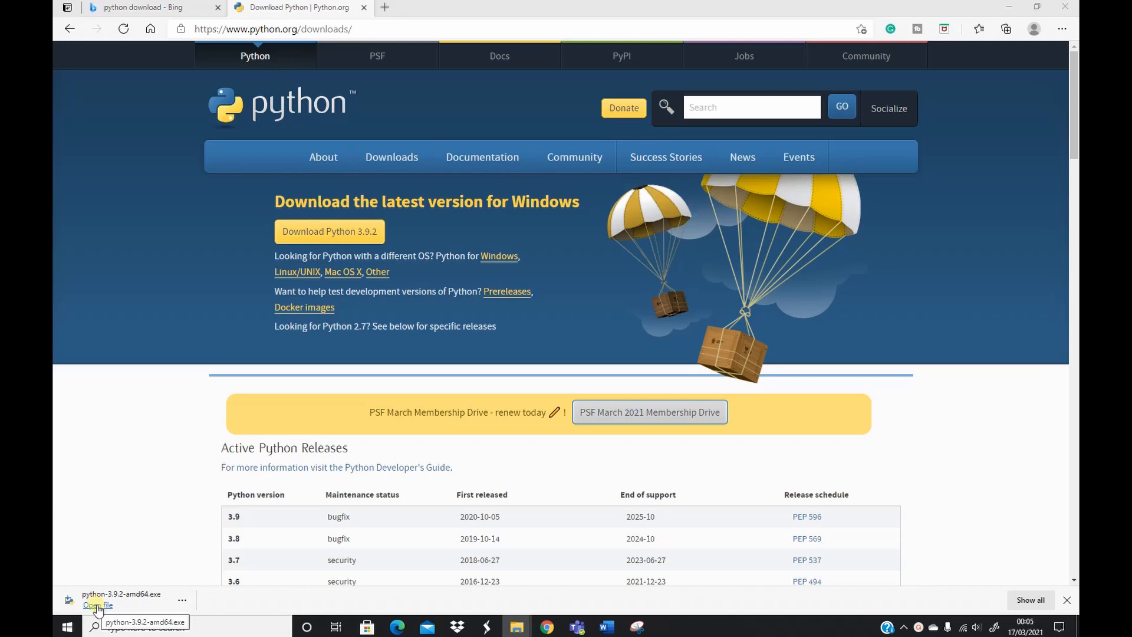
left_click(97, 606)
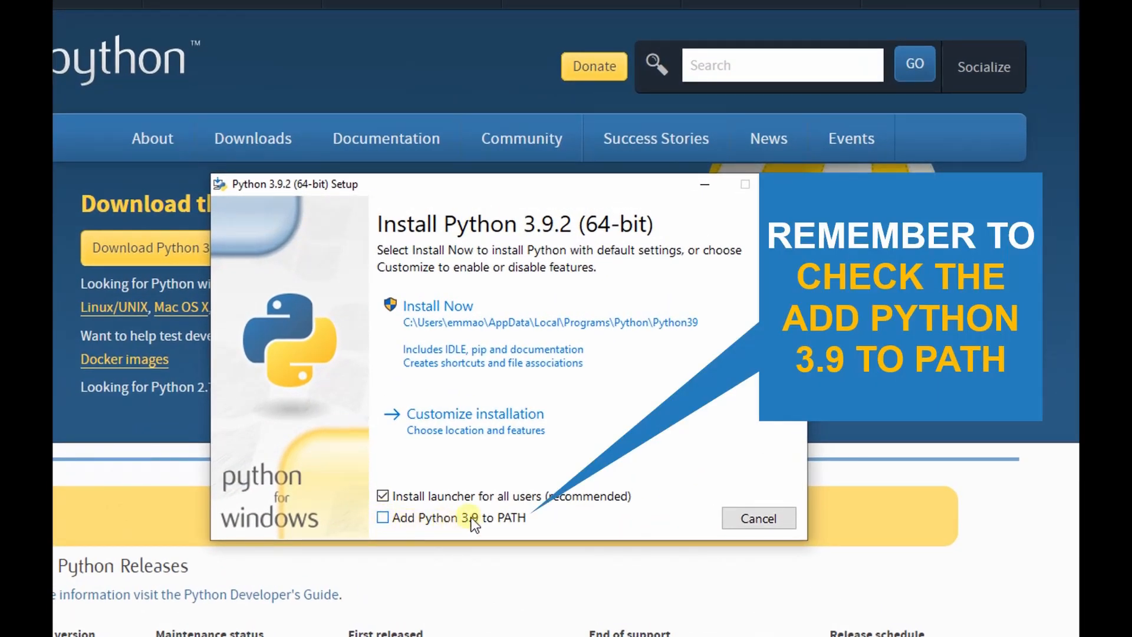
- Customize the setup to add Python 3.9 to PATH and install for all users, keeping the default optional features
left_click(382, 518)
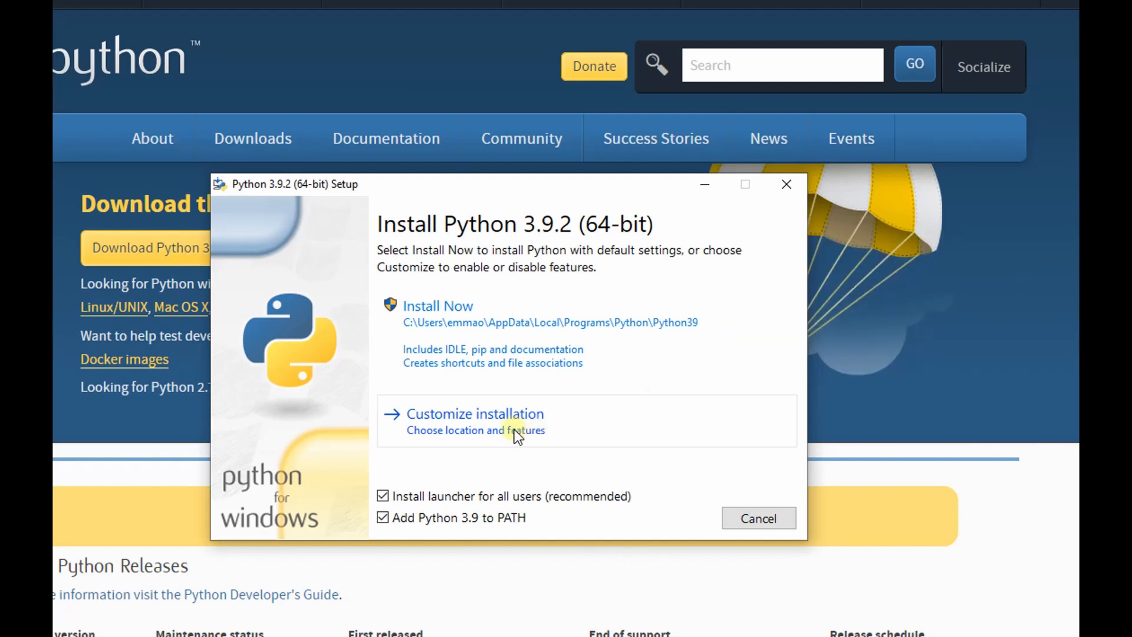
left_click(460, 419)
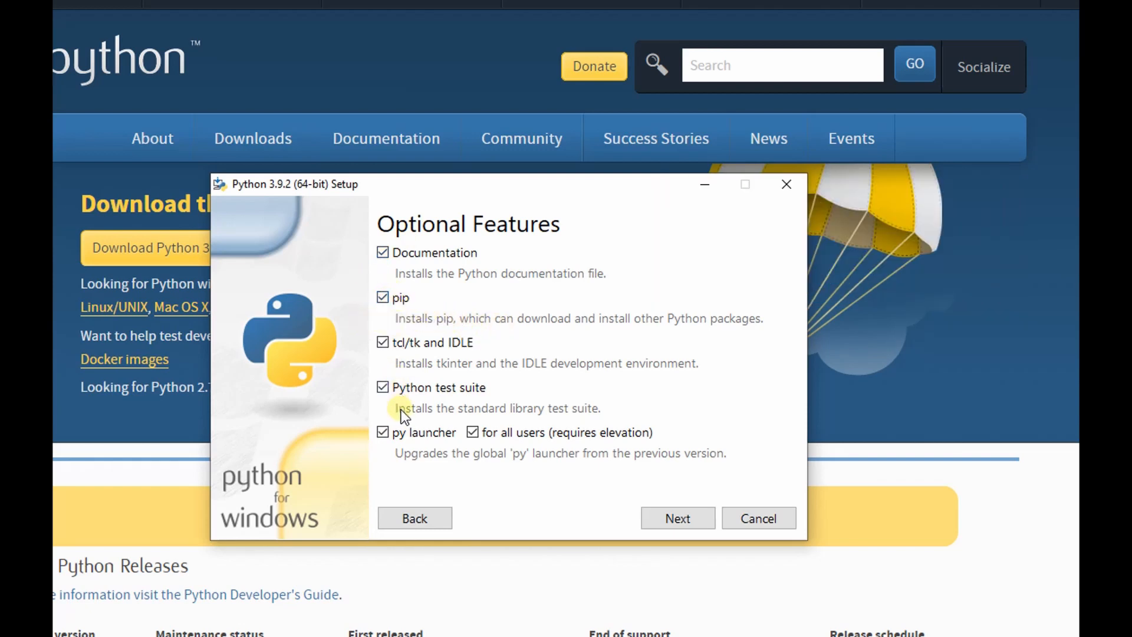
left_click(678, 520)
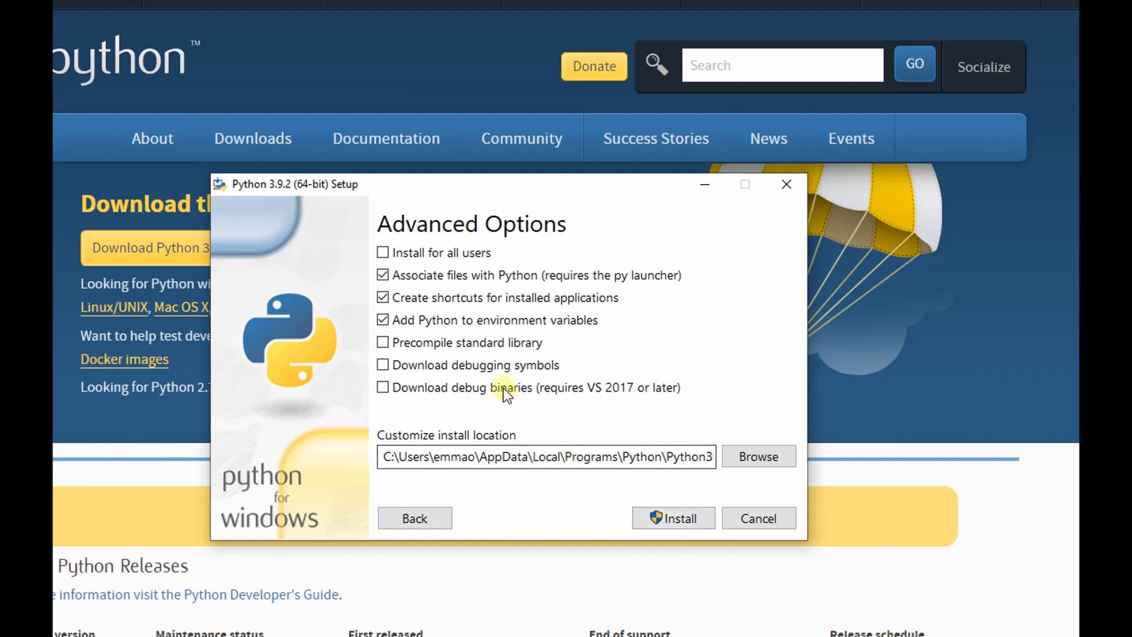
left_click(383, 253)
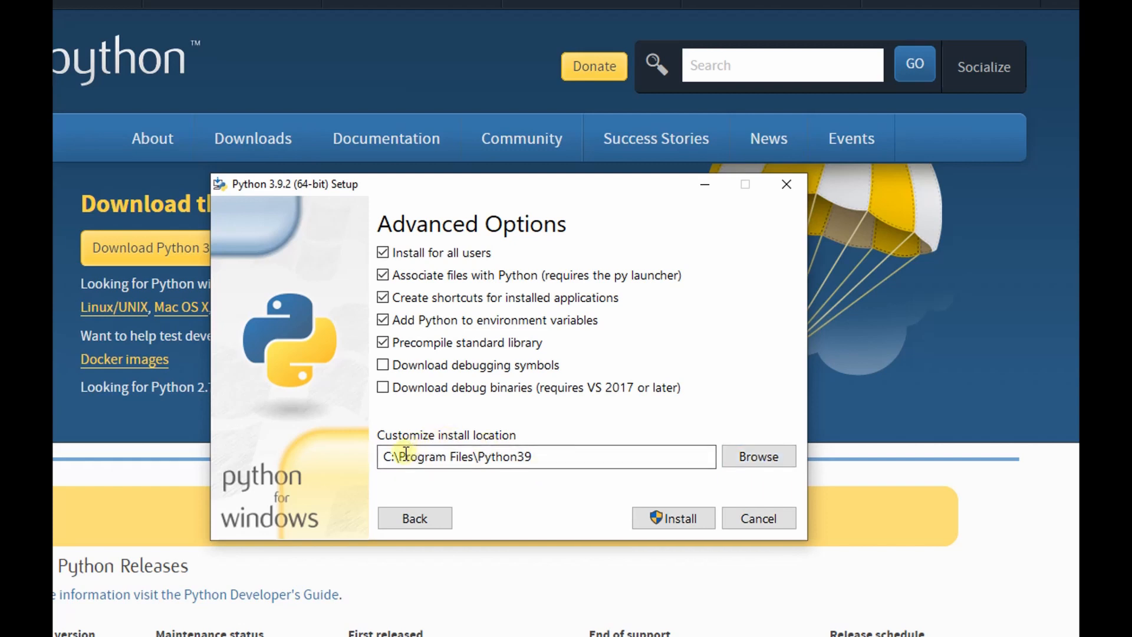
left_click(755, 463)
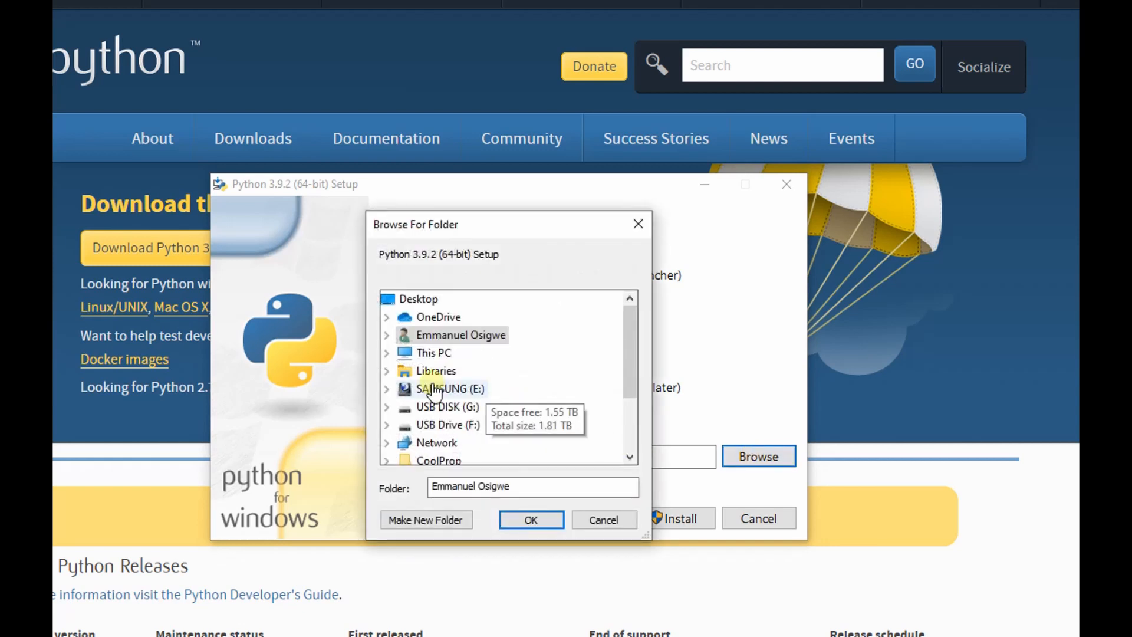
scroll(448, 413, "down", 1)
scroll(455, 430, "down", 1)
scroll(424, 374, "up", 2)
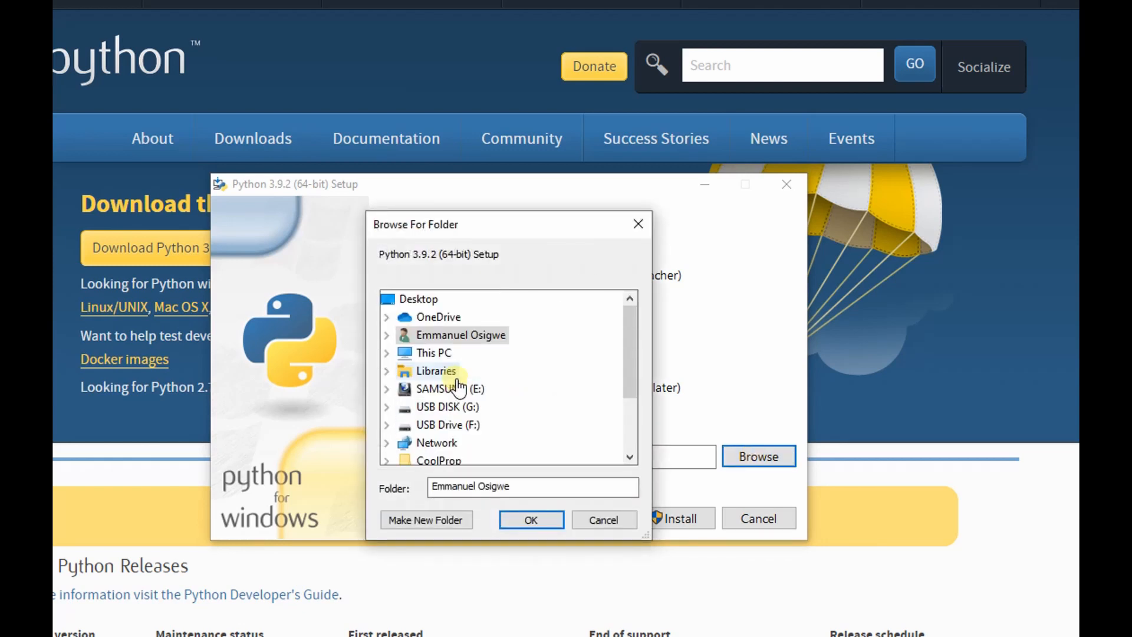
left_click(615, 520)
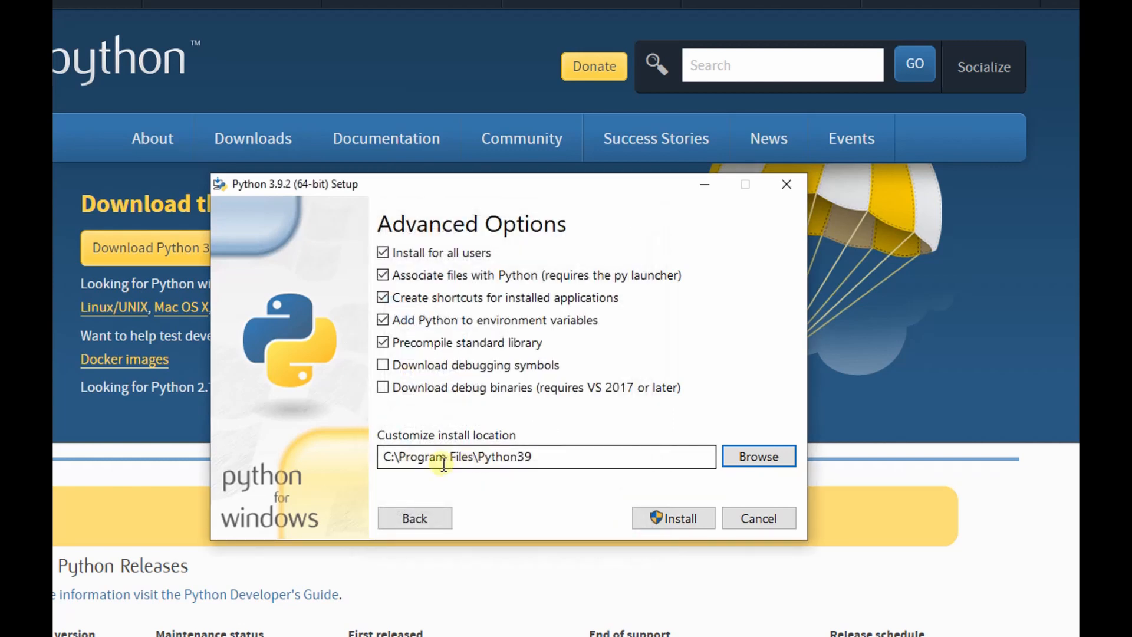
- Install Python 3.9.2 in C:\Program Files\Python39 and close the setup once it is complete
left_click(672, 519)
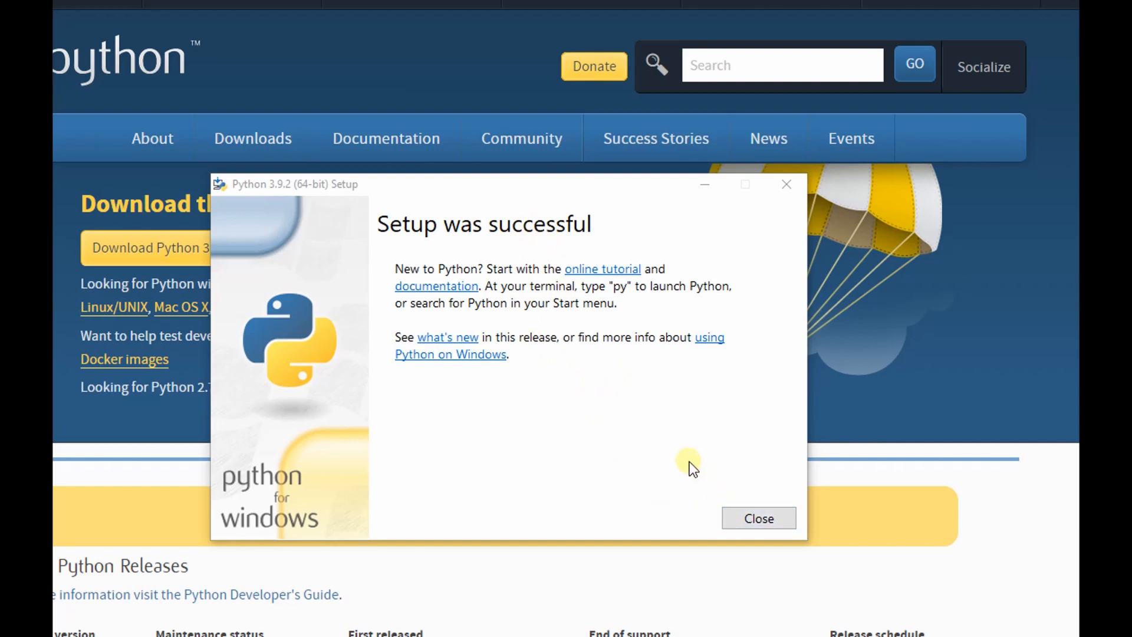
left_click(769, 523)
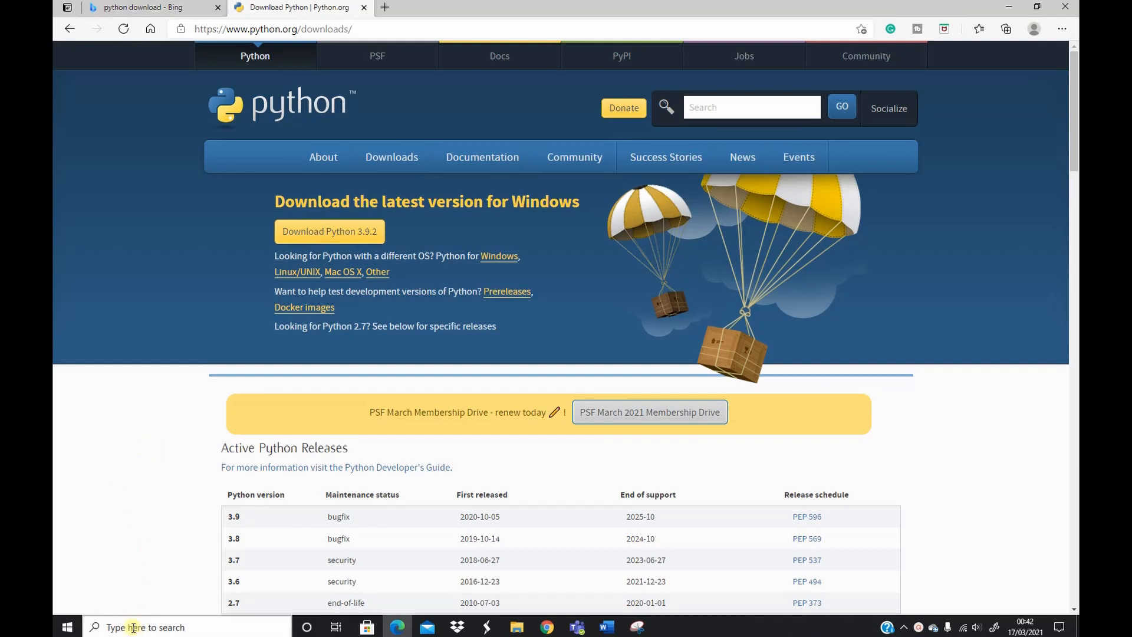
- Find and open Command Prompt with a search for CMD, and check the installed Python version with python --version
left_click(134, 628)
type("c")
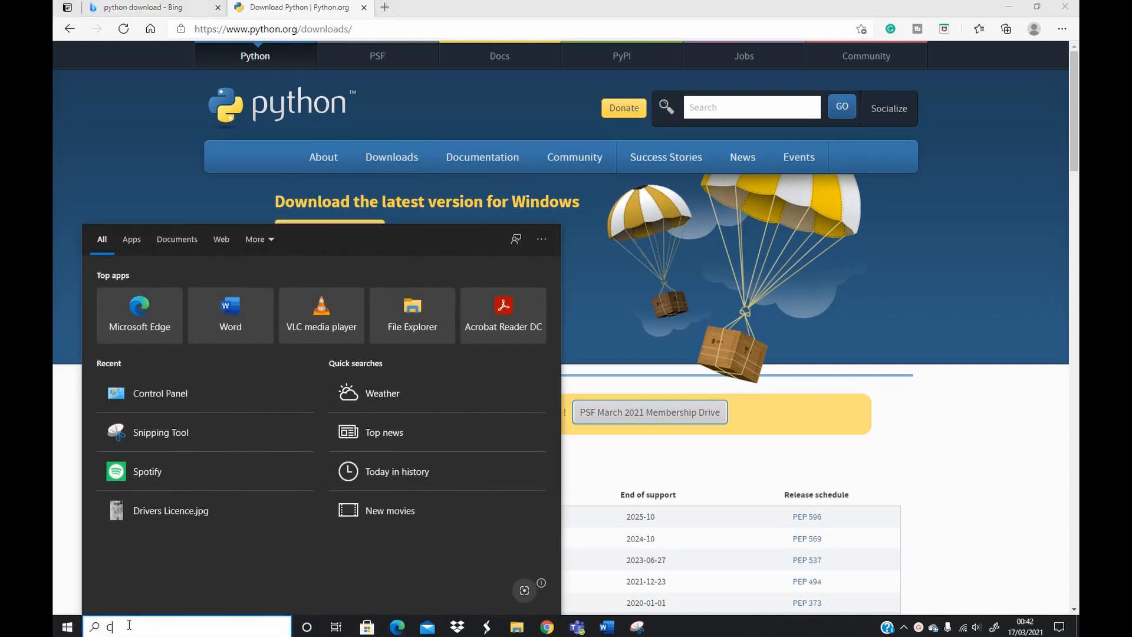
type("MD")
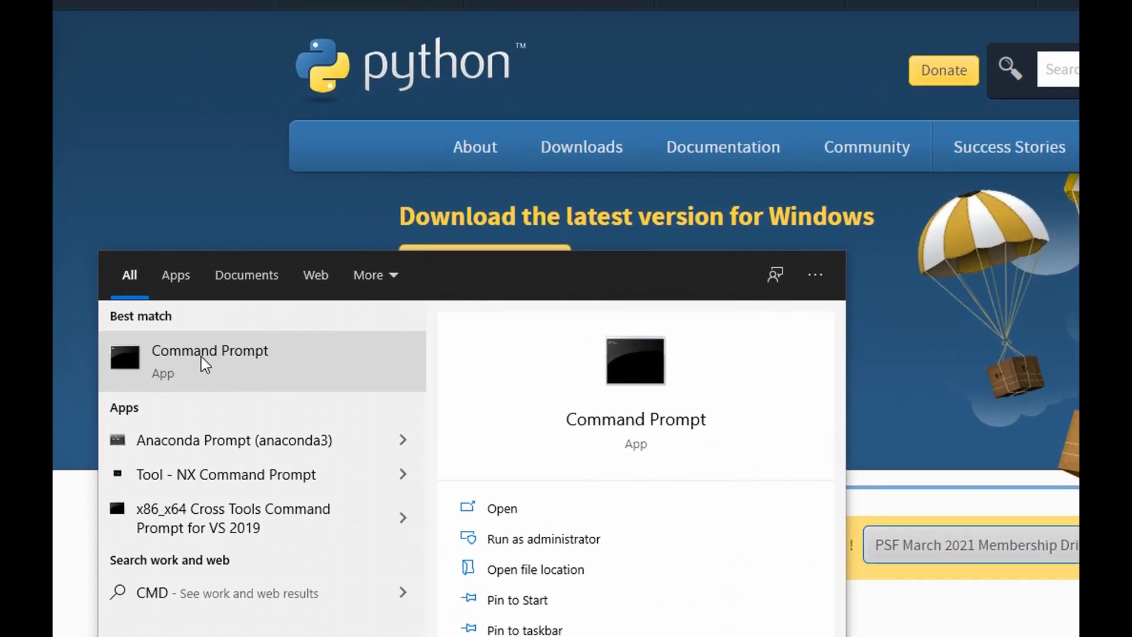
left_click(201, 357)
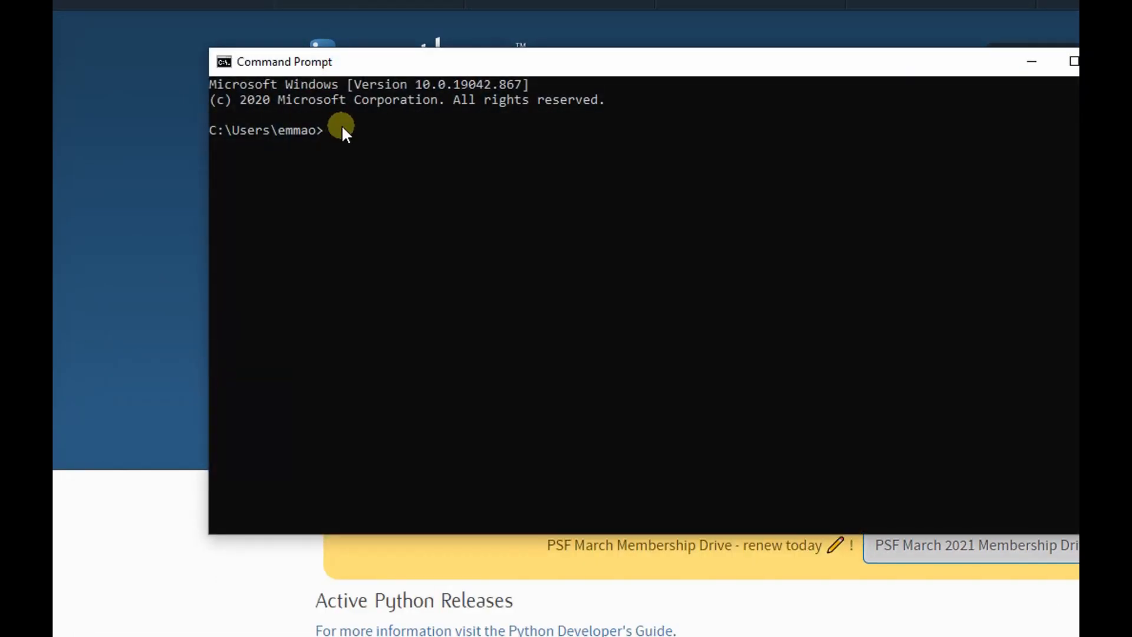
type("python")
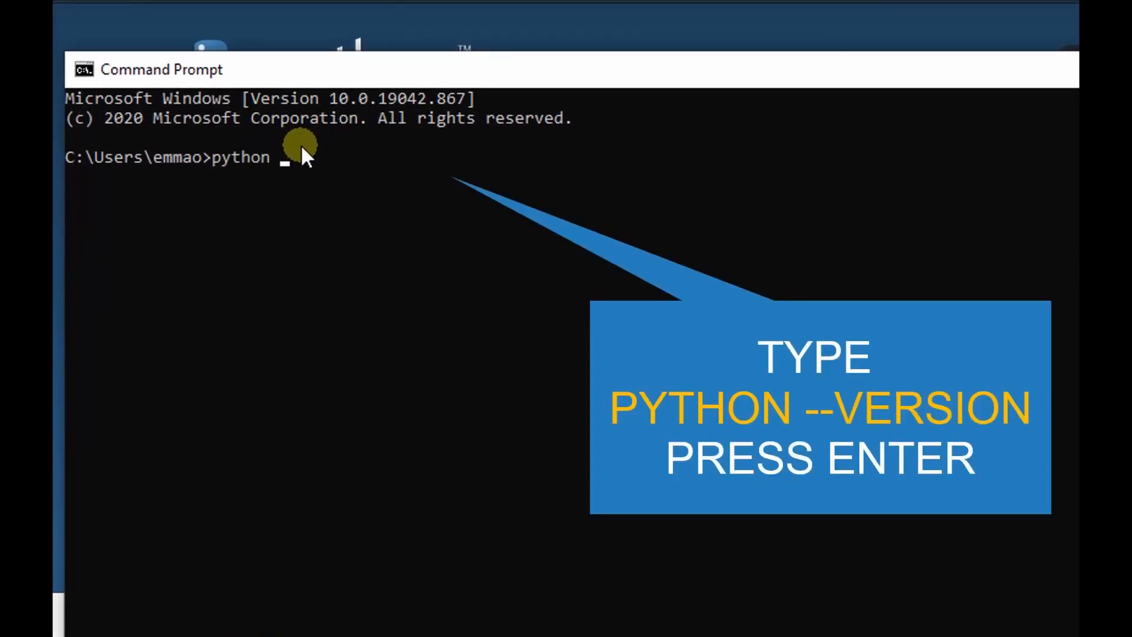
type(" --version")
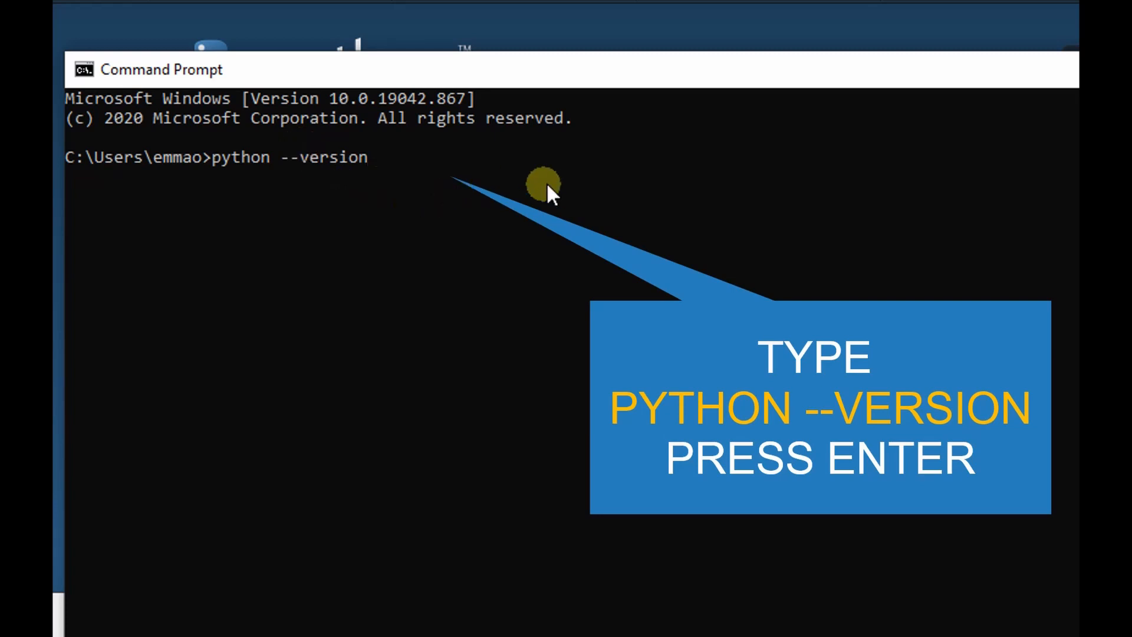
key("Return")
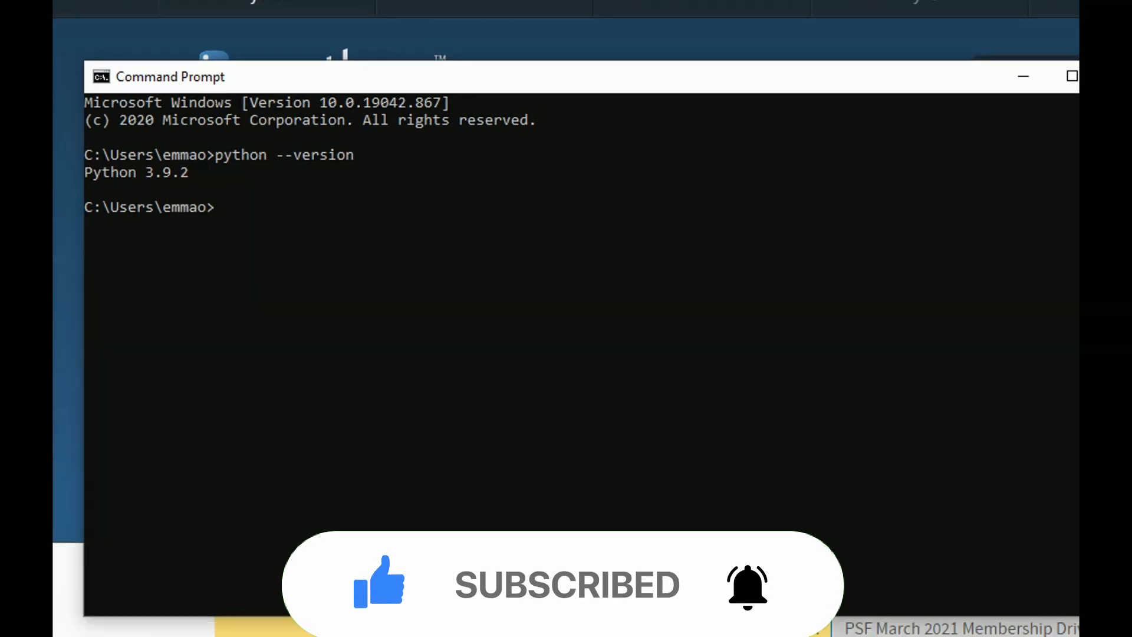
- Launch IDLE (Python 3.9 64-bit) from the Python 3.9 program folder
left_click(68, 627)
scroll(134, 471, "down", 15)
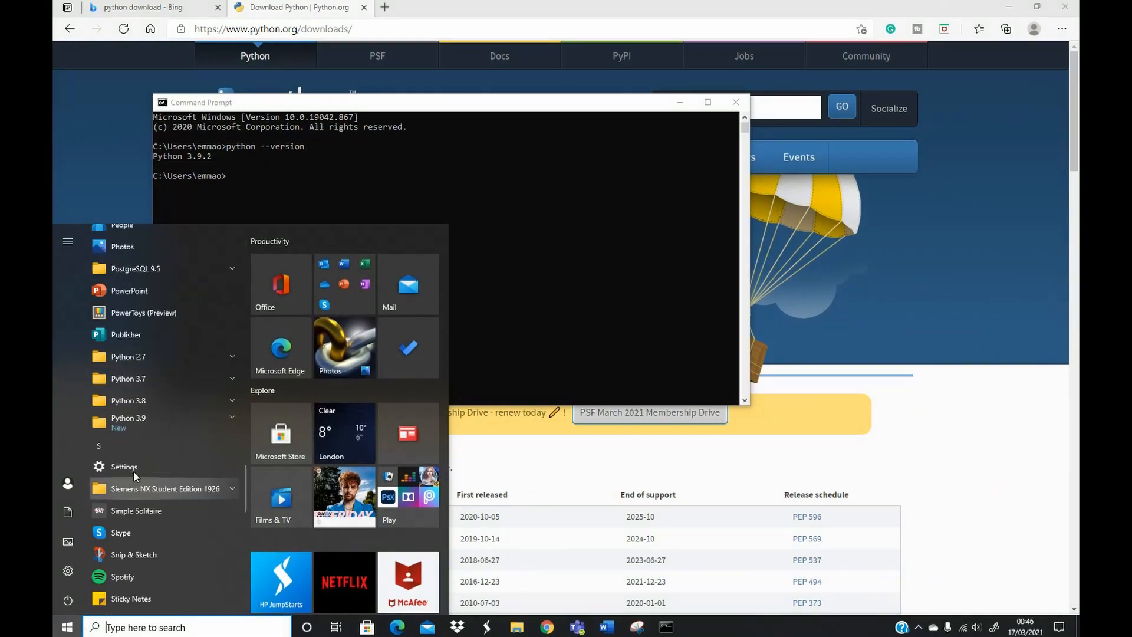
left_click(232, 419)
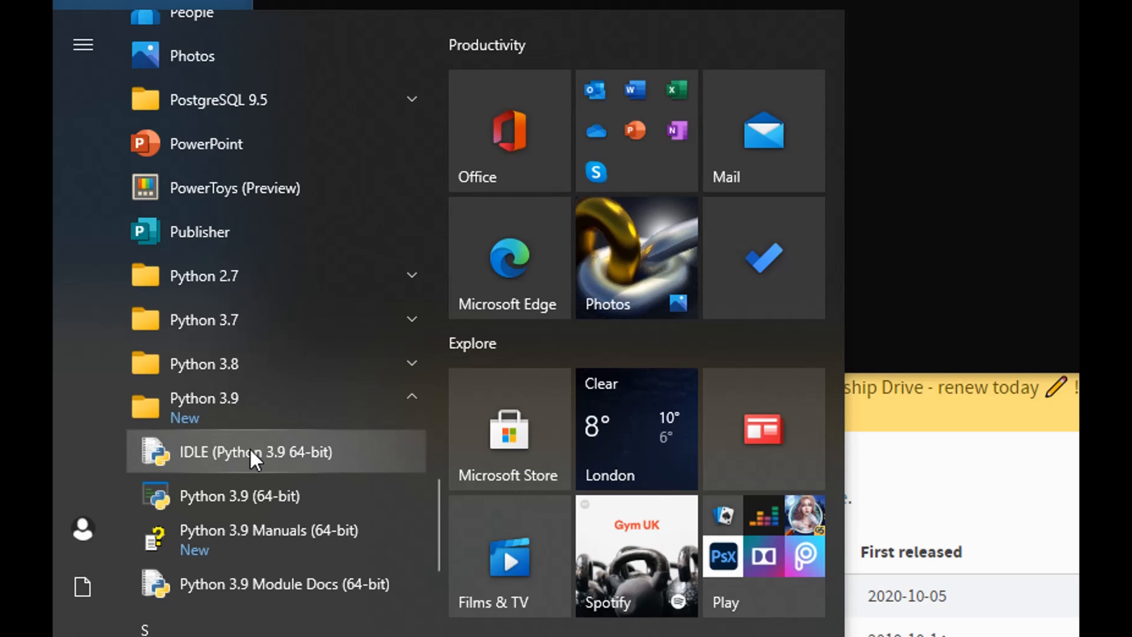
left_click(250, 450)
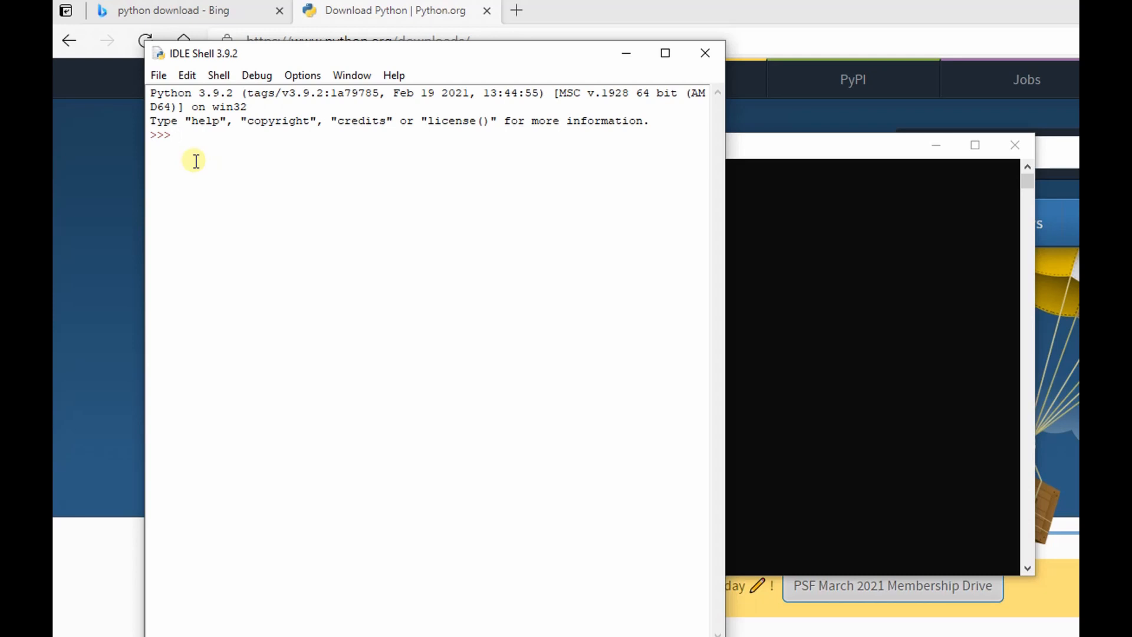
- Run print ("Hello, this is my first program") in the IDLE shell
type("print (")
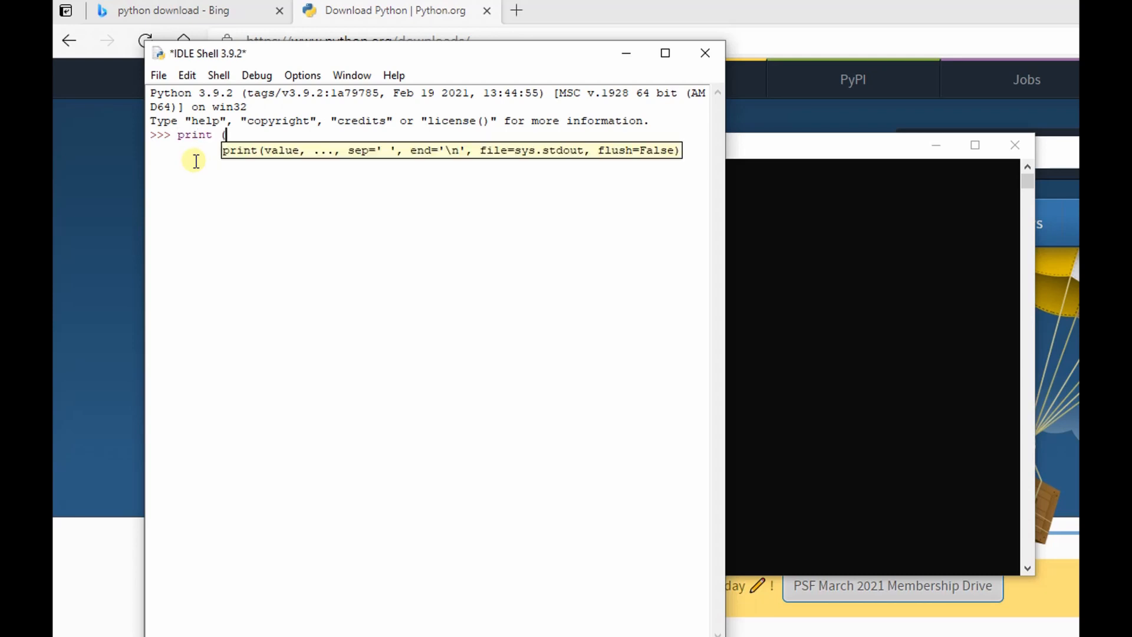
type("\"")
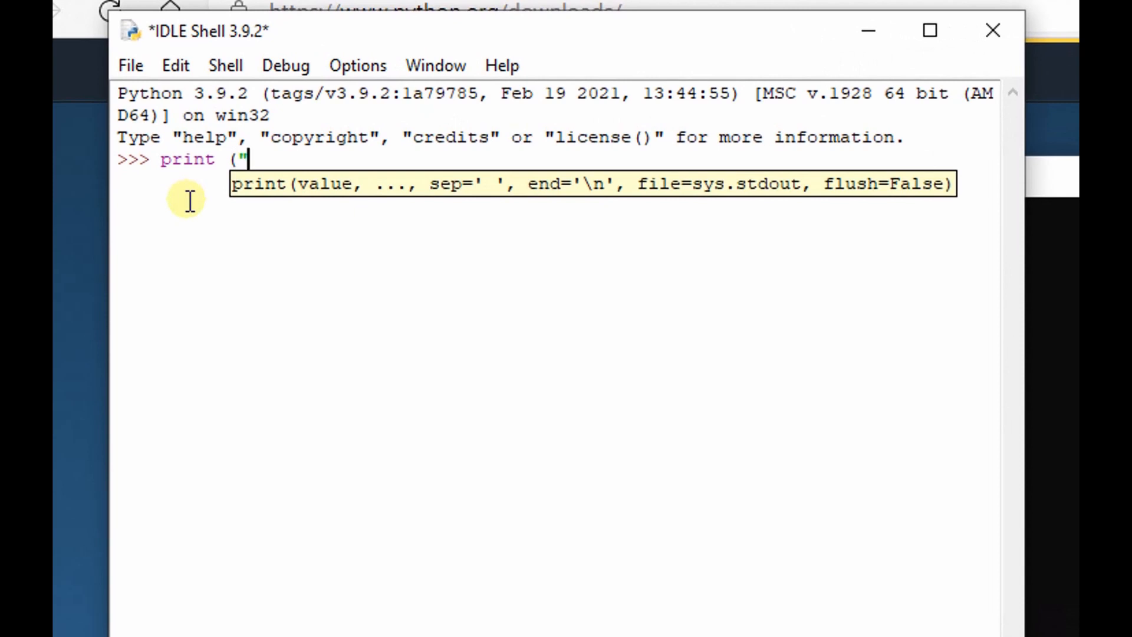
type("Hello, this is")
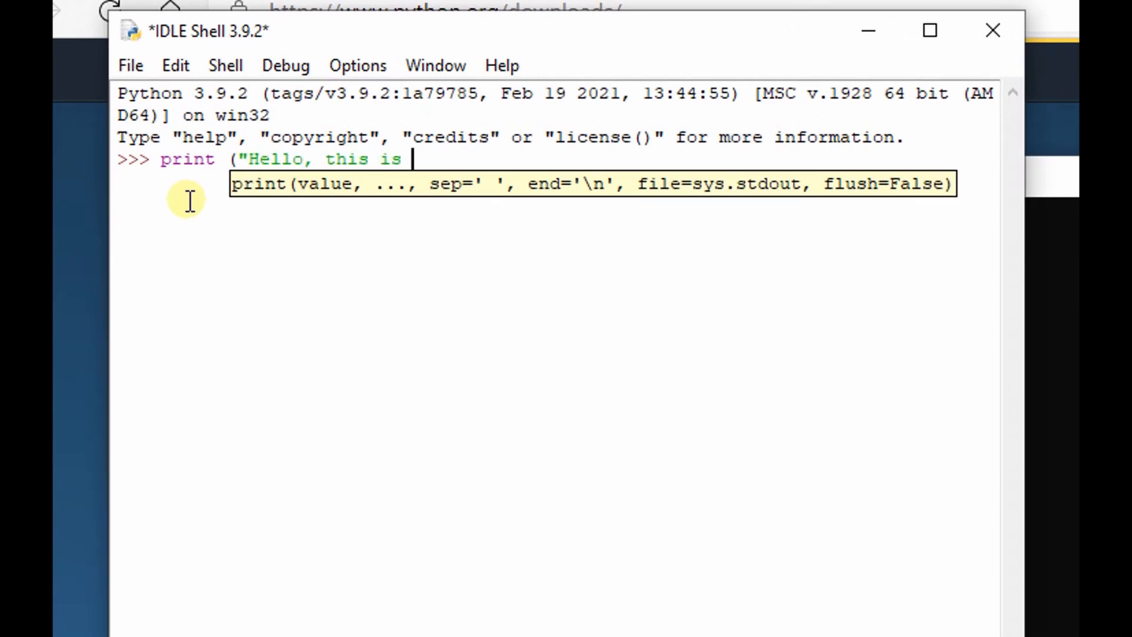
type(" my first program")
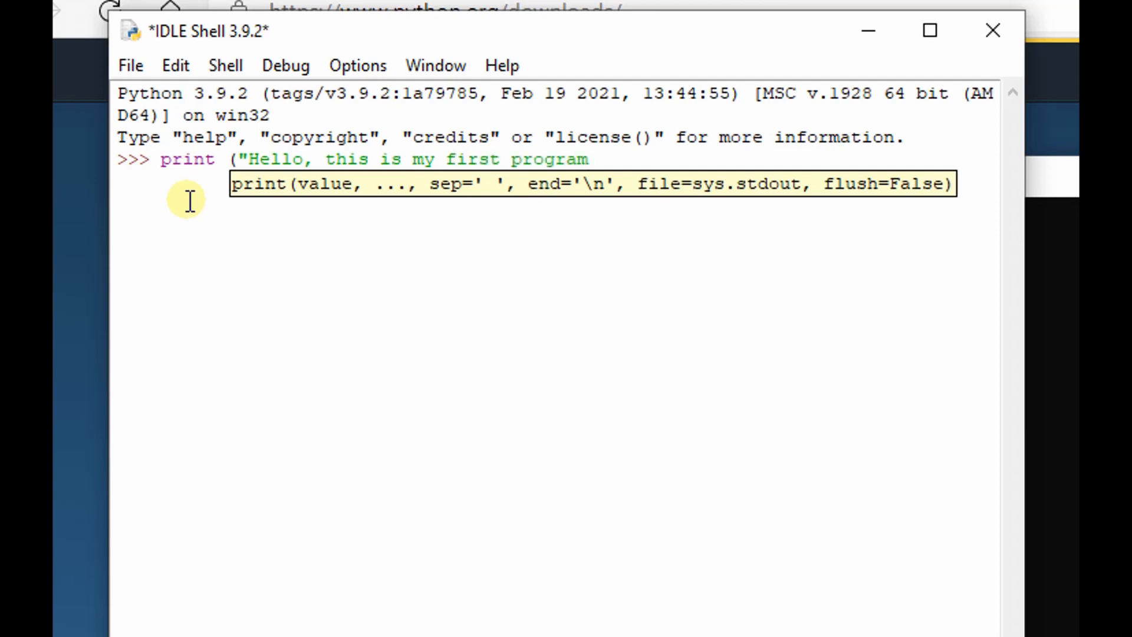
type("\")")
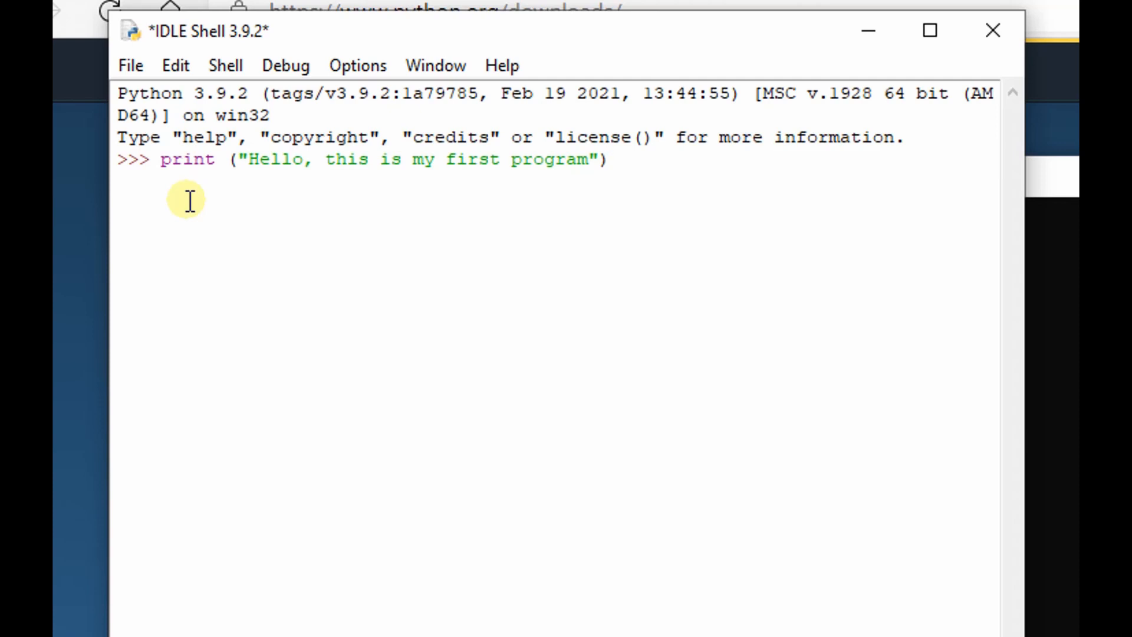
key("Return")
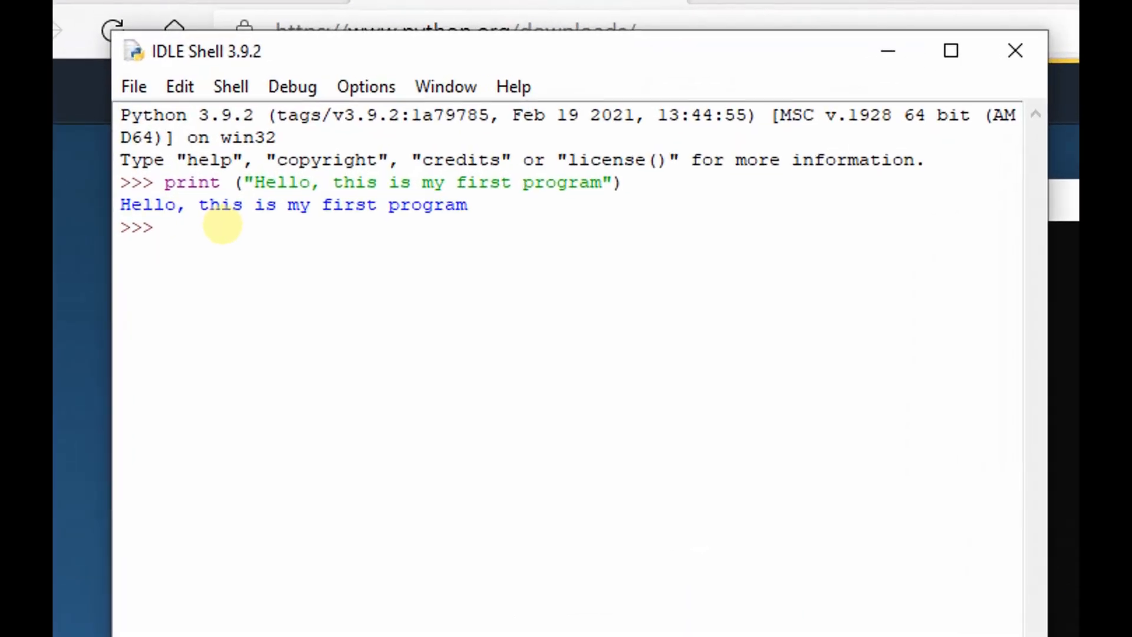
- Assign A=3+6 in the IDLE shell and output the variable with print (A)
type("A")
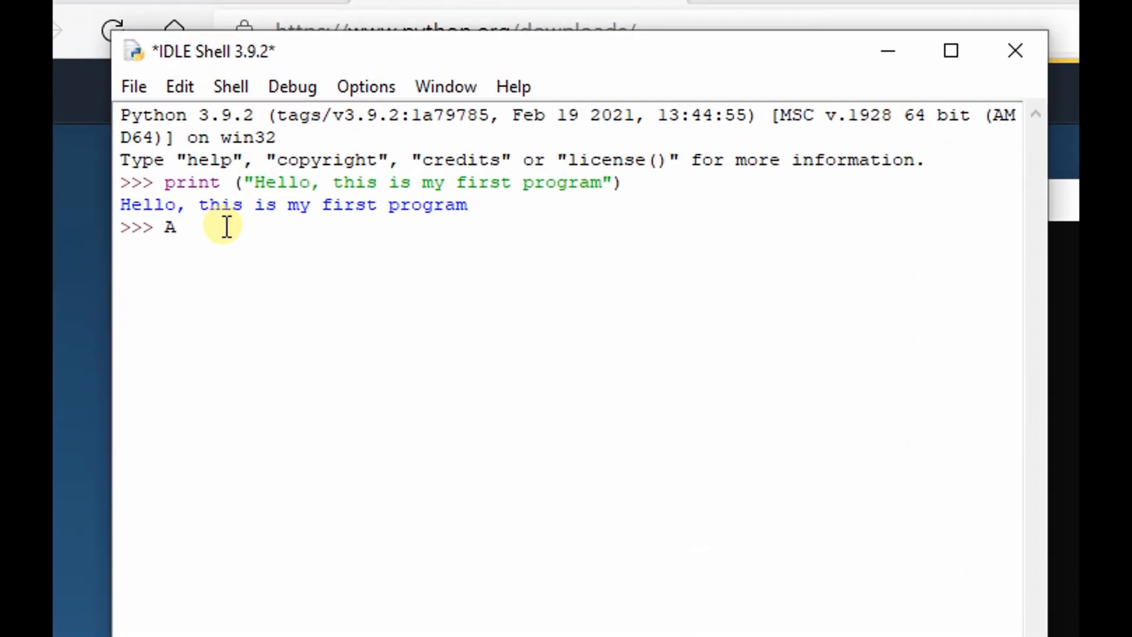
type("=3+6")
key("Return")
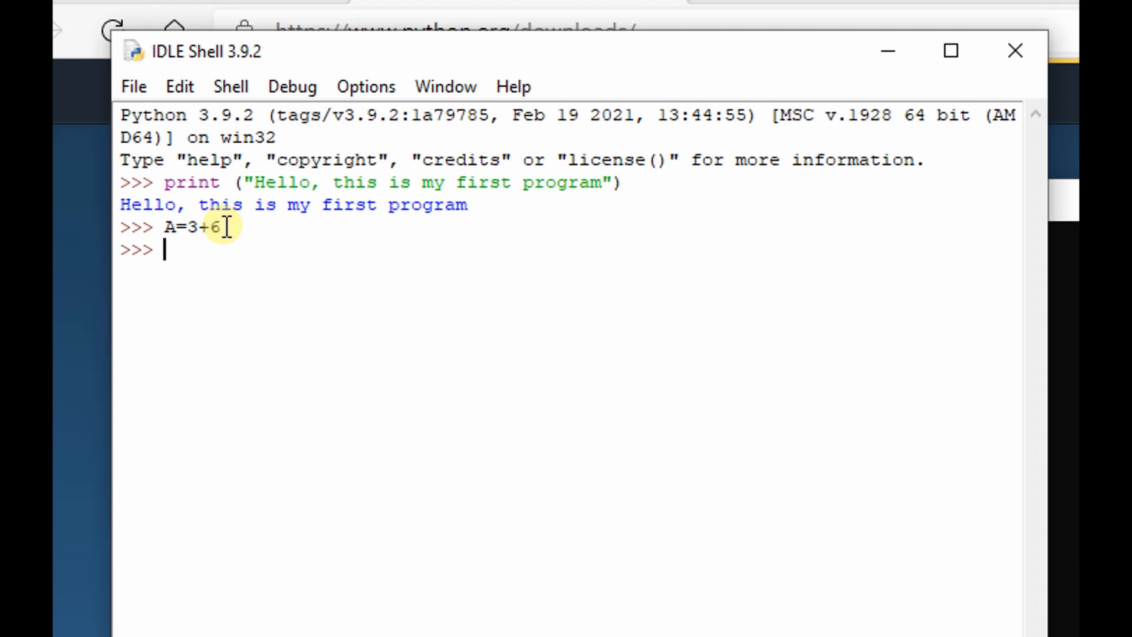
type("print (A)")
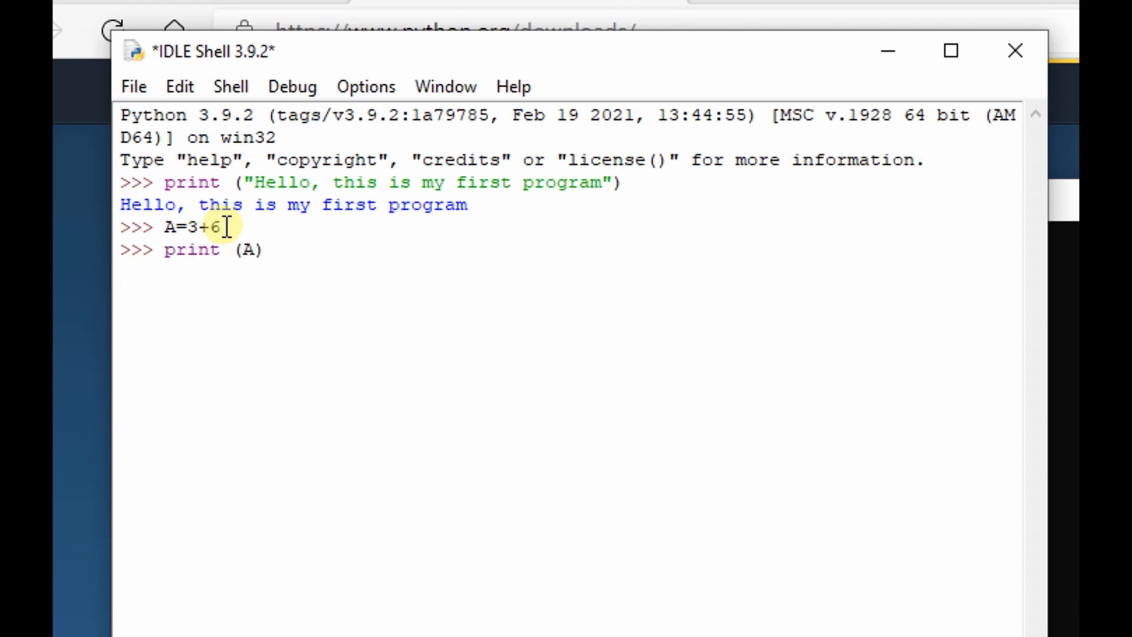
key("Return")
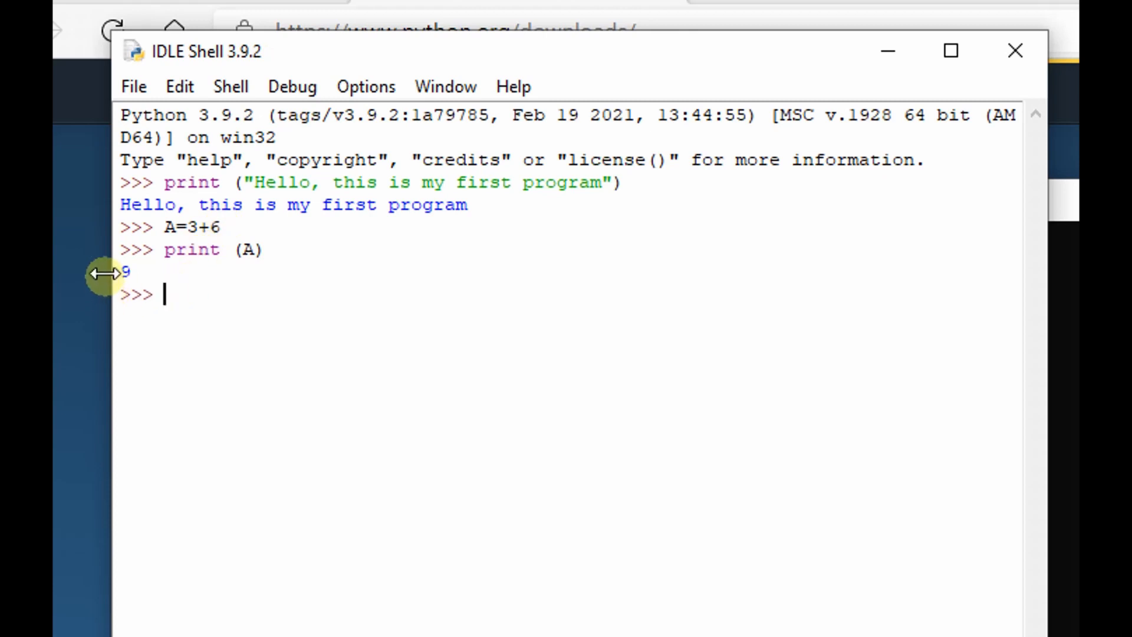